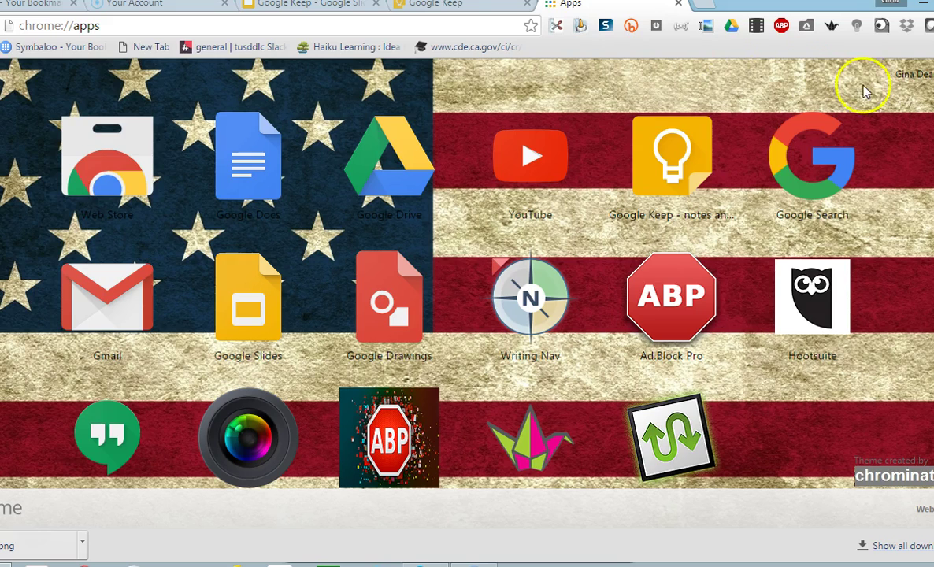
Search the Chrome Web Store for 'Google Keep' and confirm the notes app is already added.
left_click(124, 140)
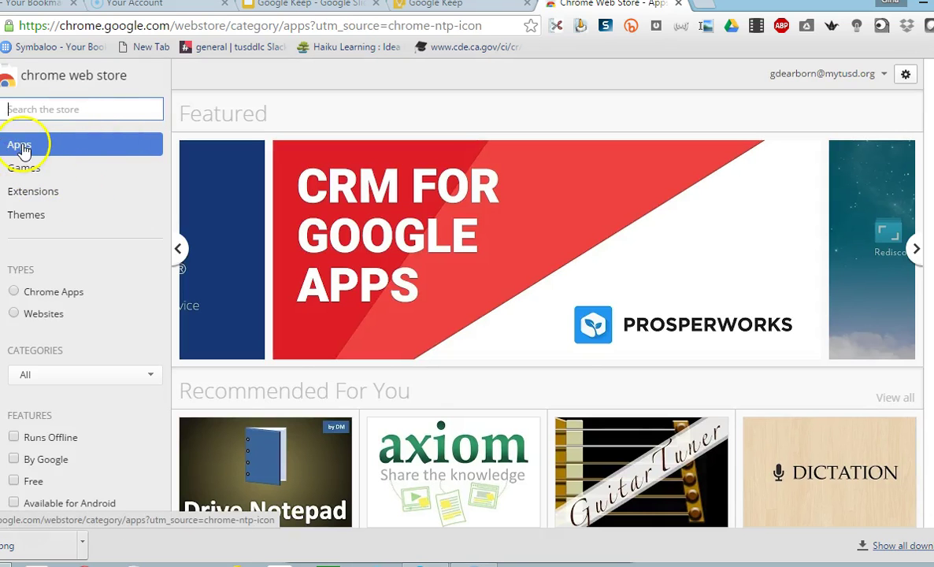
left_click(25, 104)
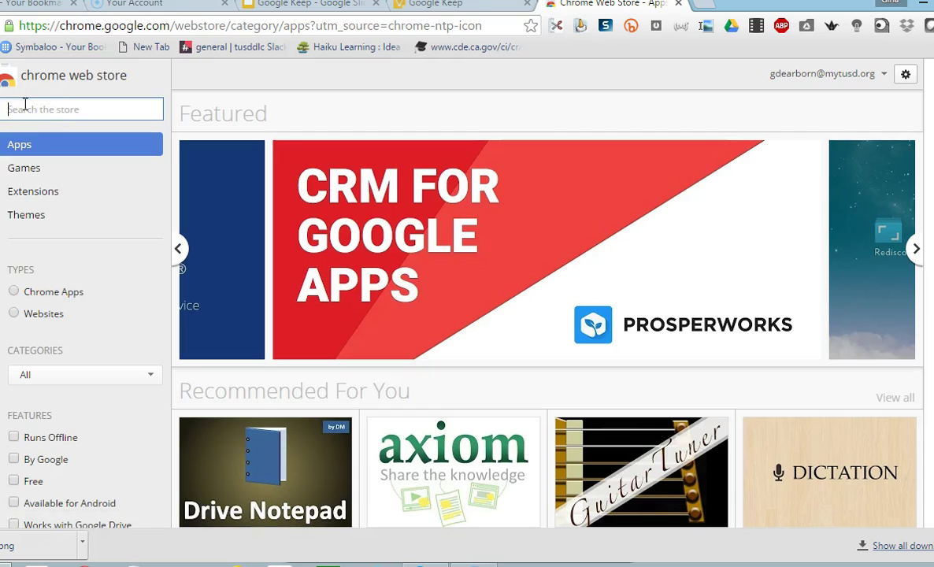
type("Google Keep")
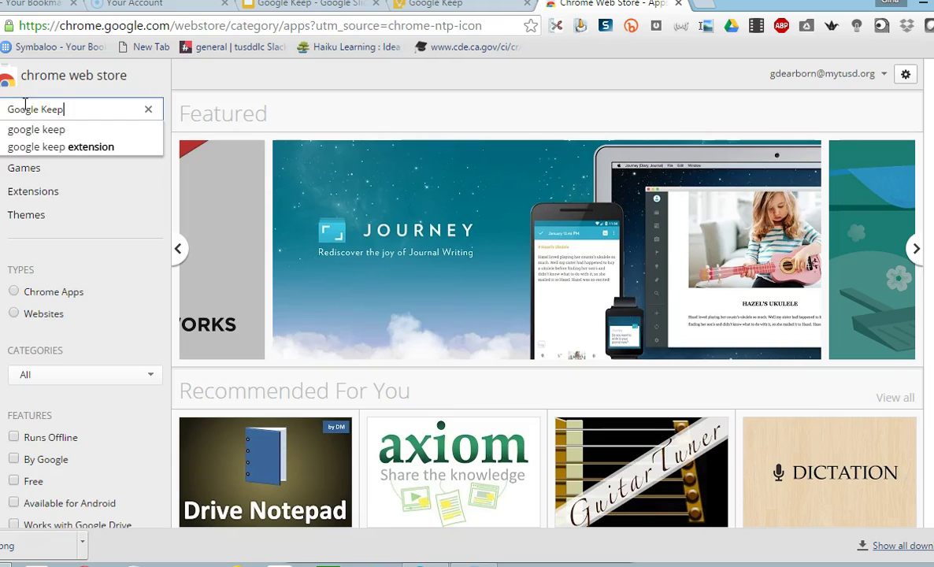
key("Return")
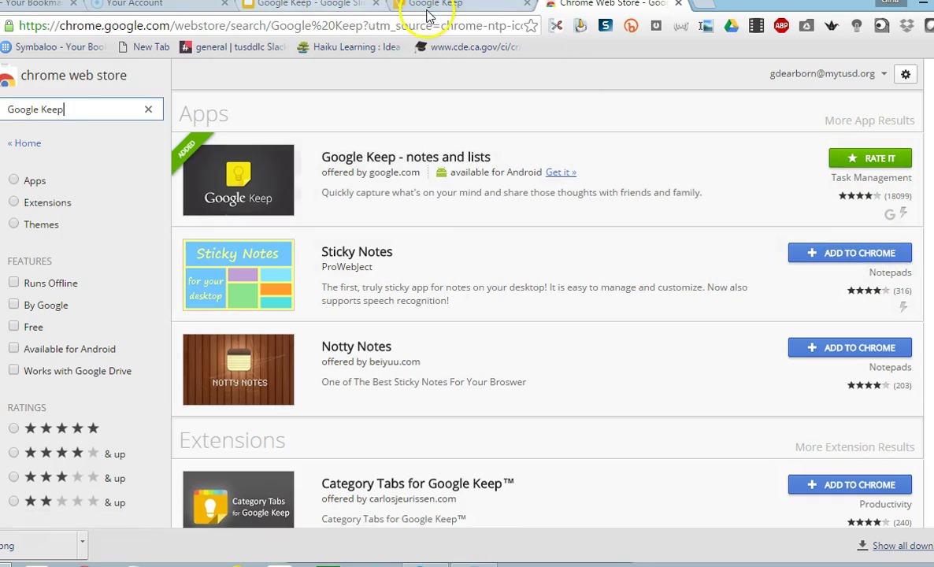
On the Keep board, move the OH PTO Meeting note to the top of its column.
left_click(350, 7)
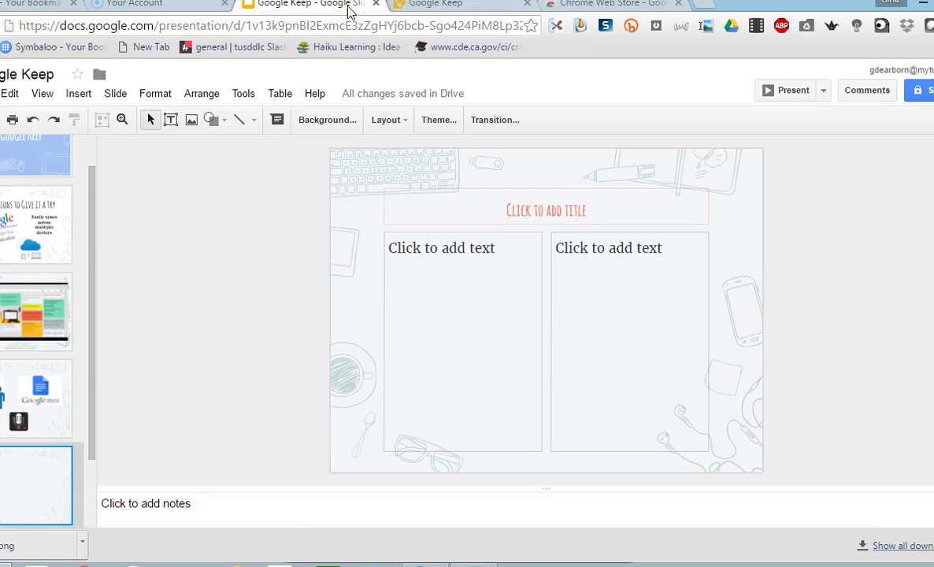
left_click(438, 8)
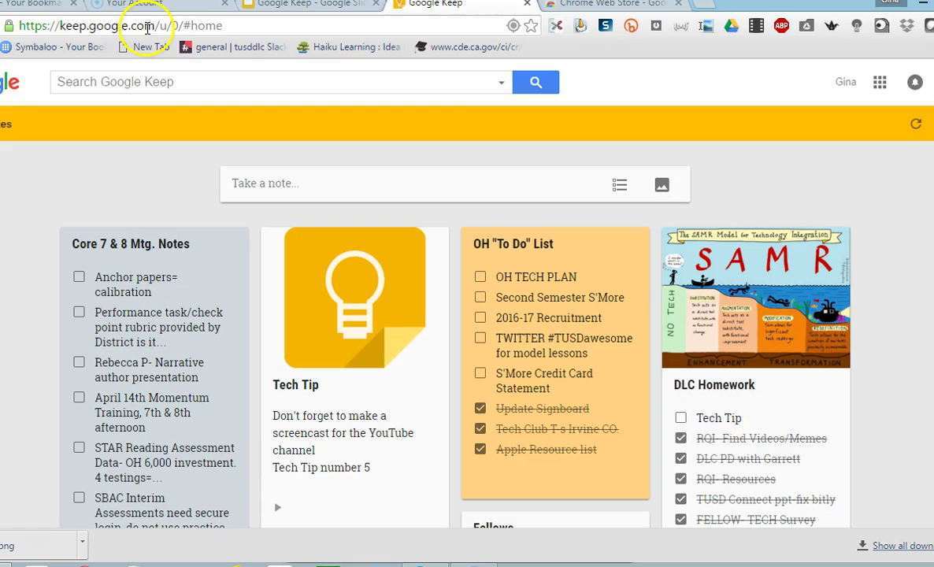
scroll(145, 163, "down", 1)
scroll(146, 162, "up", 1)
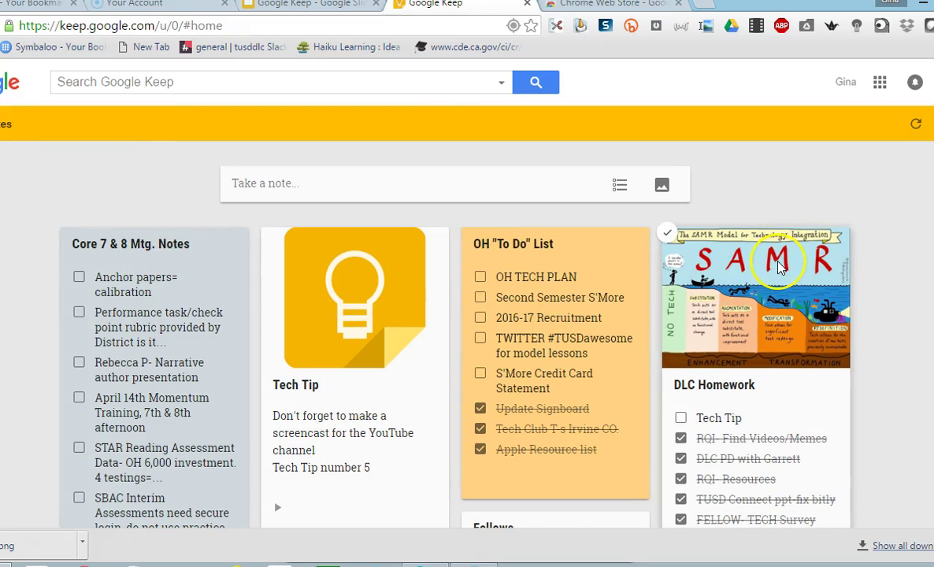
scroll(748, 275, "down", 1)
scroll(778, 268, "down", 4)
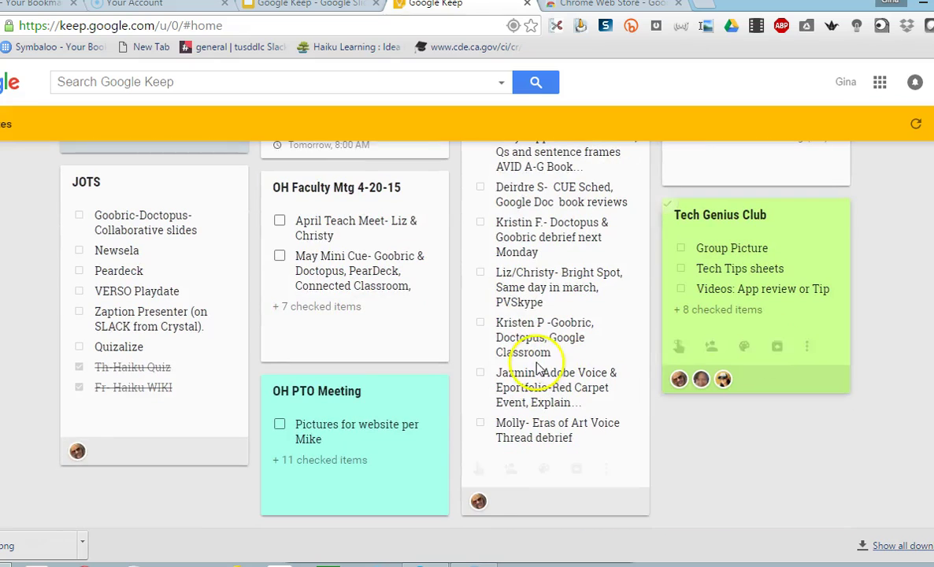
left_click(412, 391)
left_click_drag(432, 340, 416, 208)
Move OH "To Do" List into the first column and OH PTO Meeting into the right column.
scroll(428, 267, "up", 4)
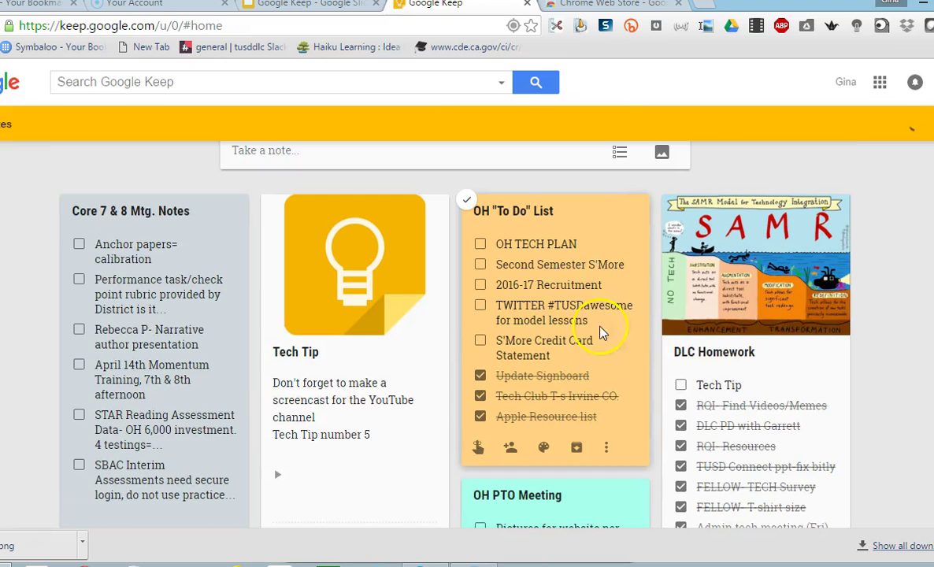
left_click(607, 229)
left_click_drag(607, 229, 227, 223)
scroll(271, 254, "down", 3)
left_click_drag(186, 318, 811, 448)
Start a blank new note.
scroll(816, 447, "up", 3)
scroll(815, 448, "up", 1)
left_click(804, 451)
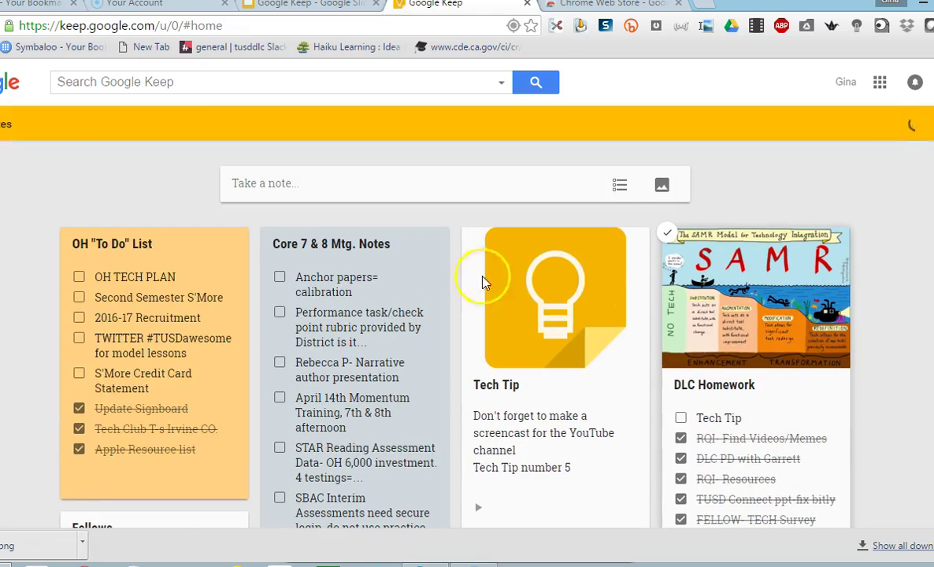
Title a new note 'Friday', enter Item 1, Item 2 and Item 3, and show checkboxes.
left_click(351, 185)
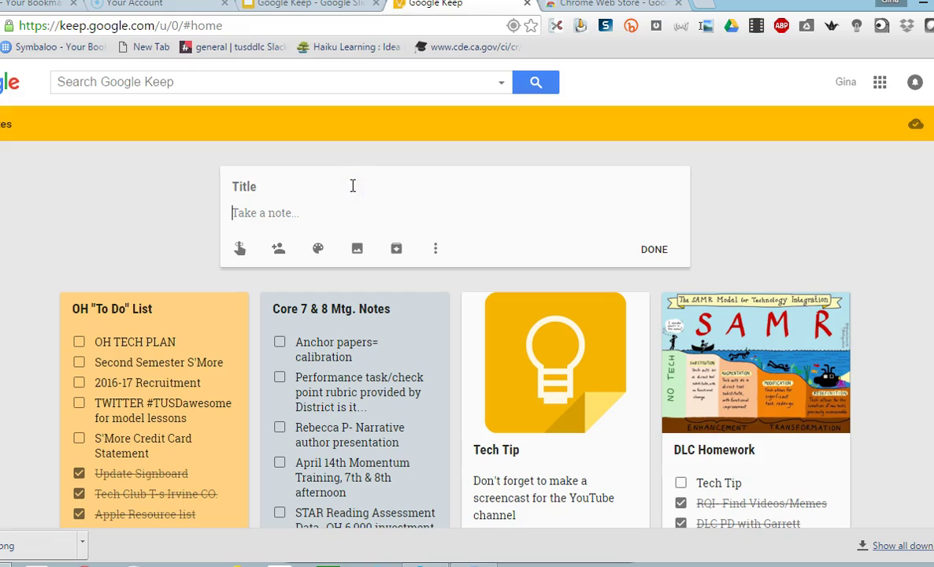
left_click(350, 174)
type("Friday")
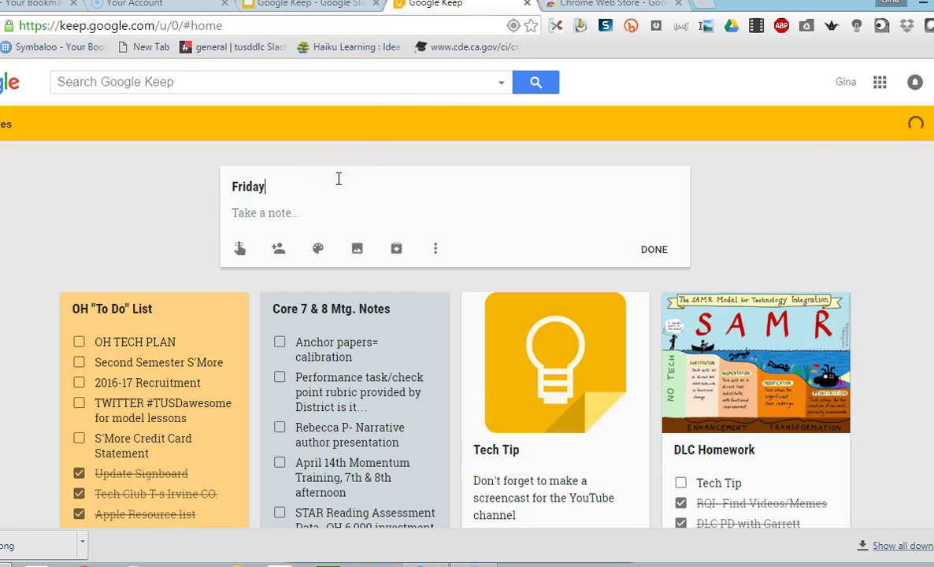
left_click(296, 210)
type("Item 1")
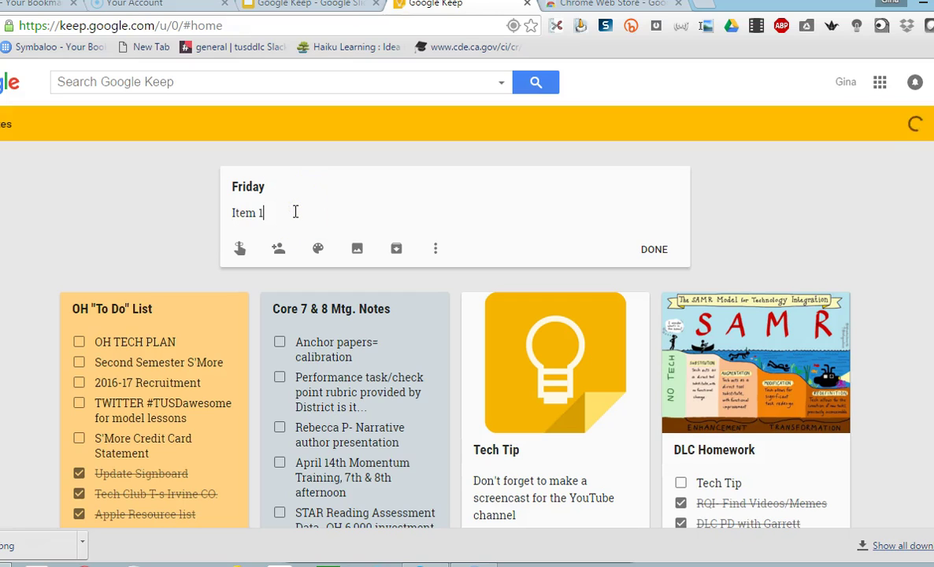
key("Return")
type("Ite")
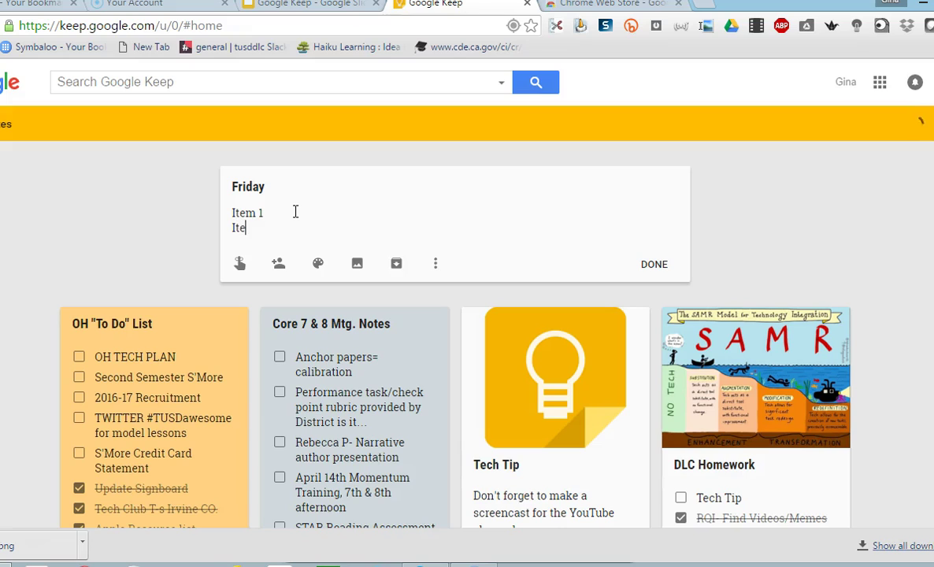
type("m 2")
key("Return")
type("Item 3")
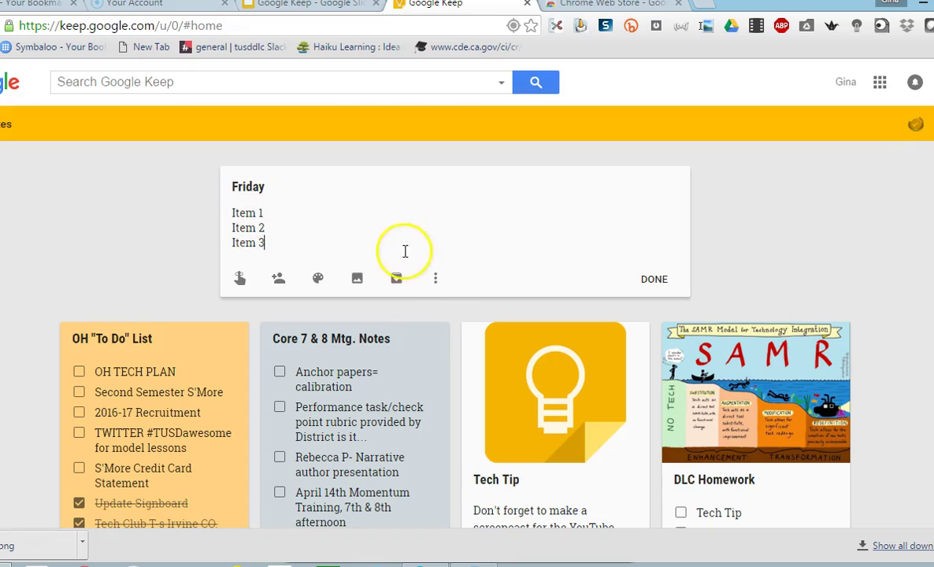
left_click(437, 278)
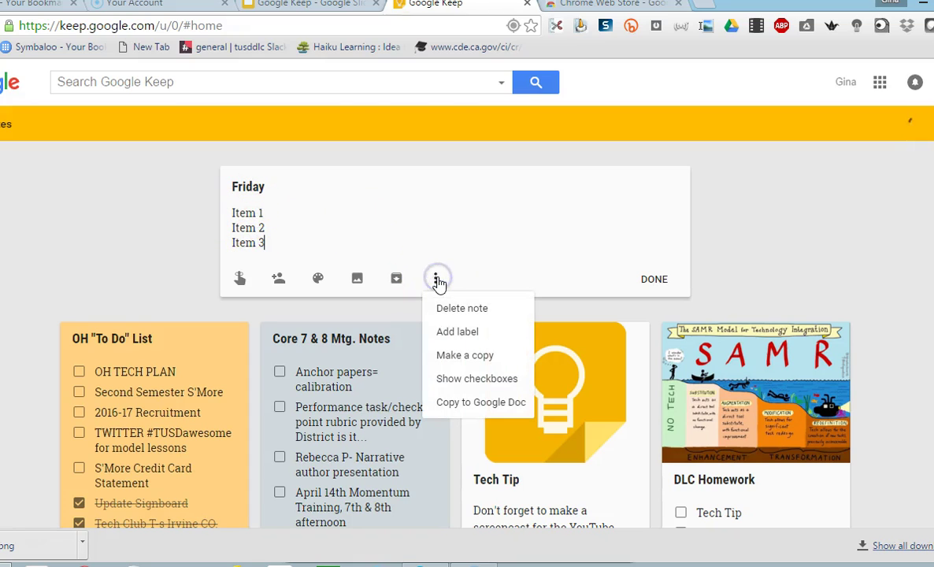
left_click(456, 379)
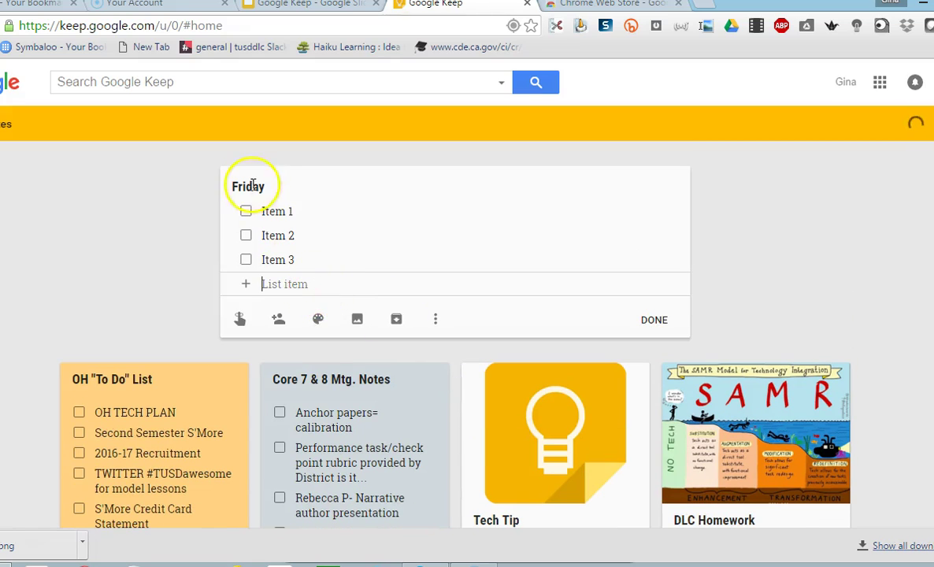
Share the Friday note with the suggested colleague as a collaborator.
left_click(276, 318)
left_click(303, 281)
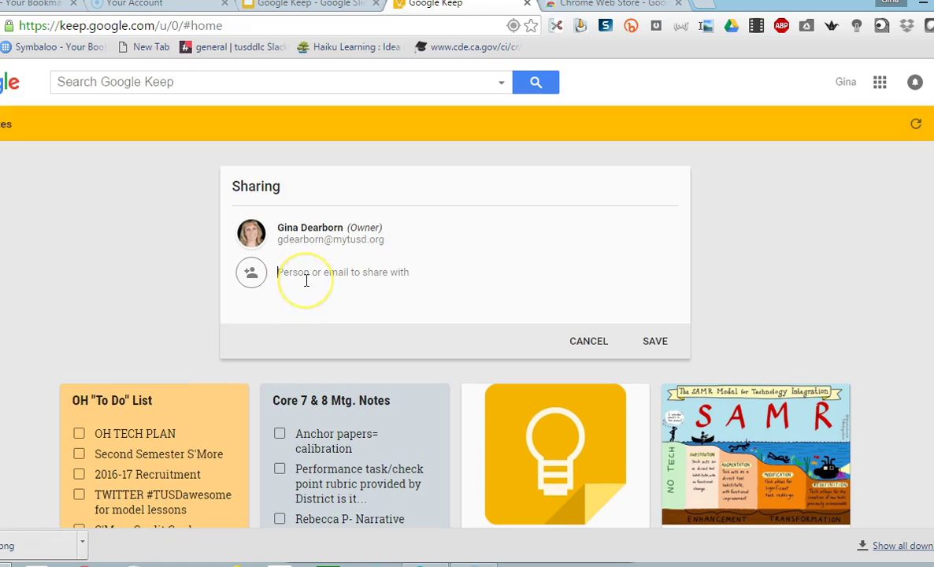
type("liz")
left_click(312, 299)
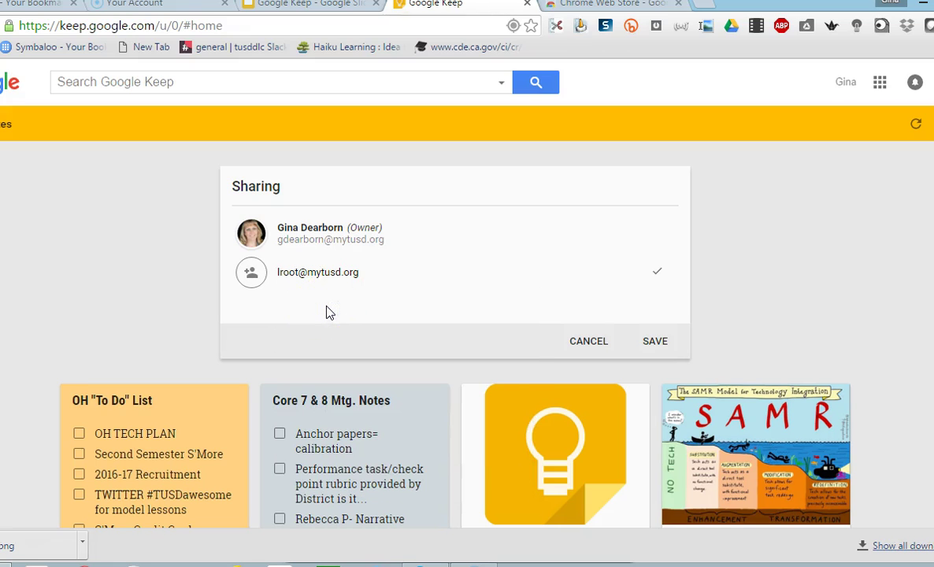
left_click(650, 342)
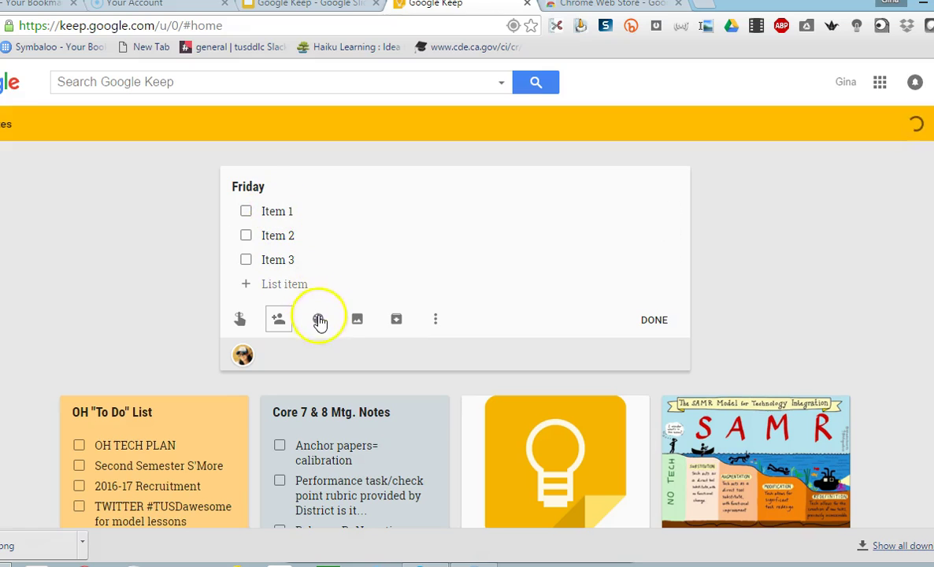
Make the Friday note red.
mouse_move(317, 319)
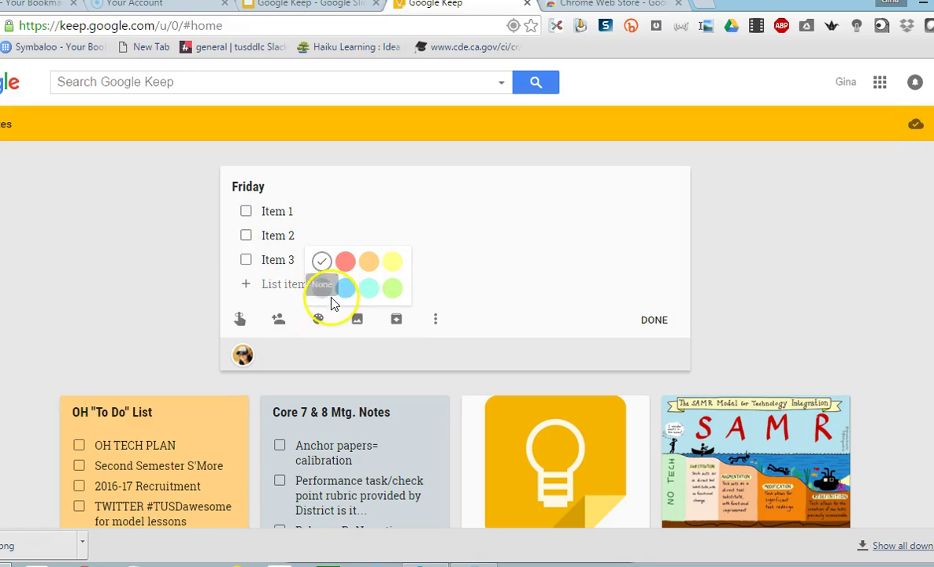
left_click(346, 287)
left_click(345, 263)
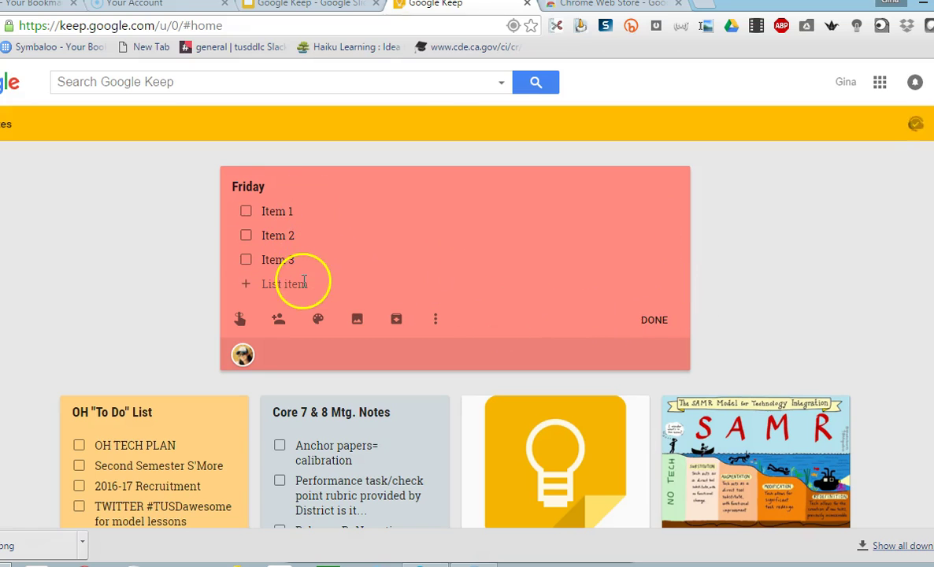
Attach the OH Club photo to the Friday note and finish editing it.
left_click(356, 323)
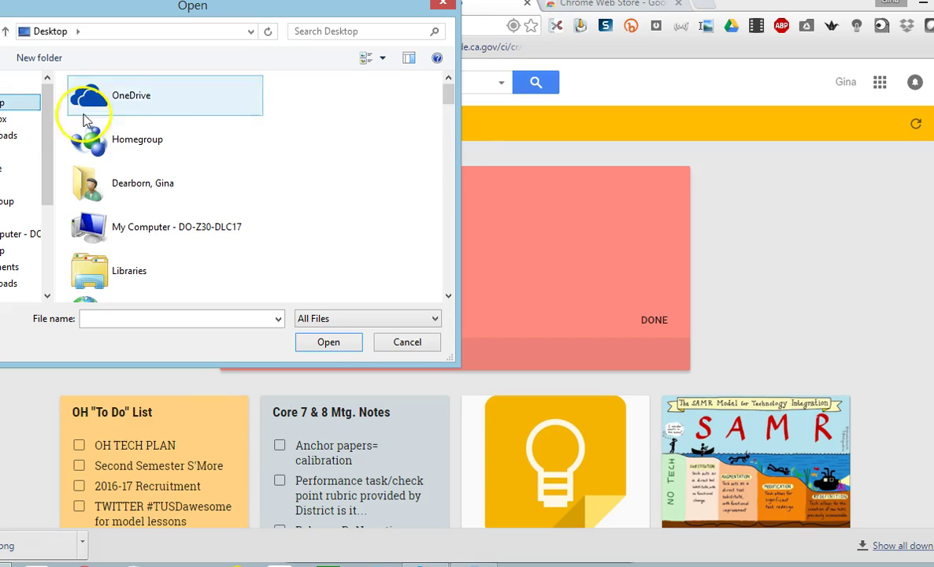
left_click_drag(451, 100, 422, 209)
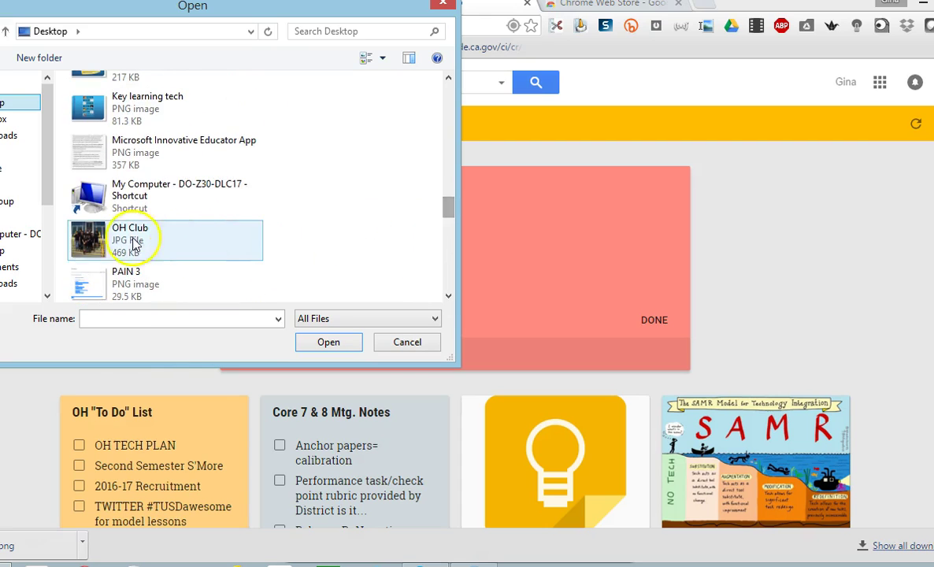
left_click(75, 242)
left_click(339, 341)
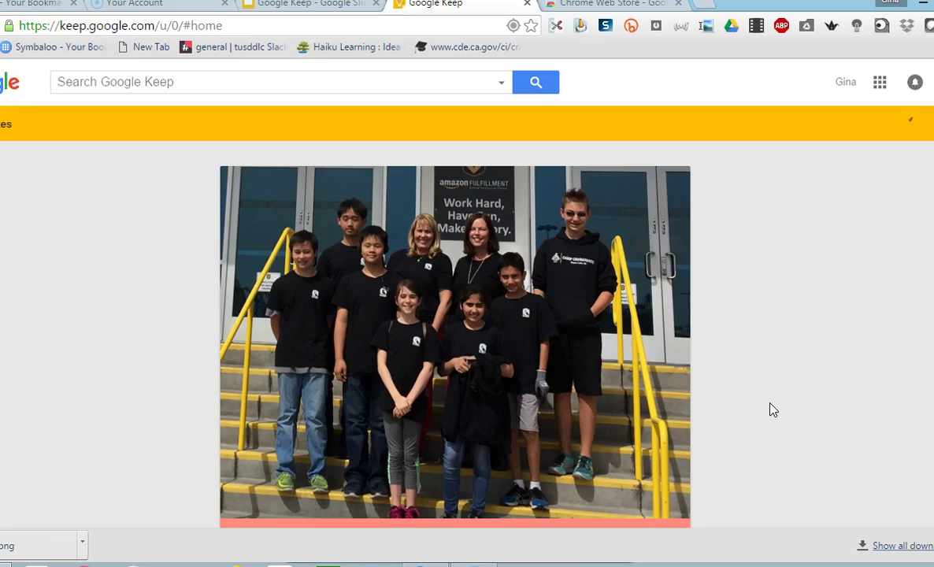
scroll(773, 410, "down", 3)
scroll(773, 409, "down", 2)
left_click(661, 369)
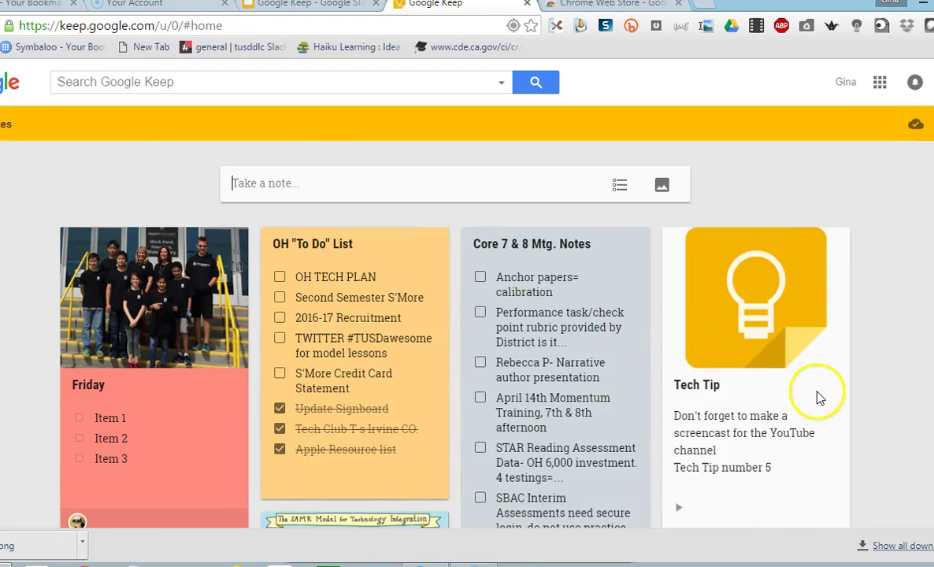
Give the Fellows note a non-repeating reminder for tomorrow, Mar 24, 2016, at 8:00 AM.
scroll(844, 403, "down", 3)
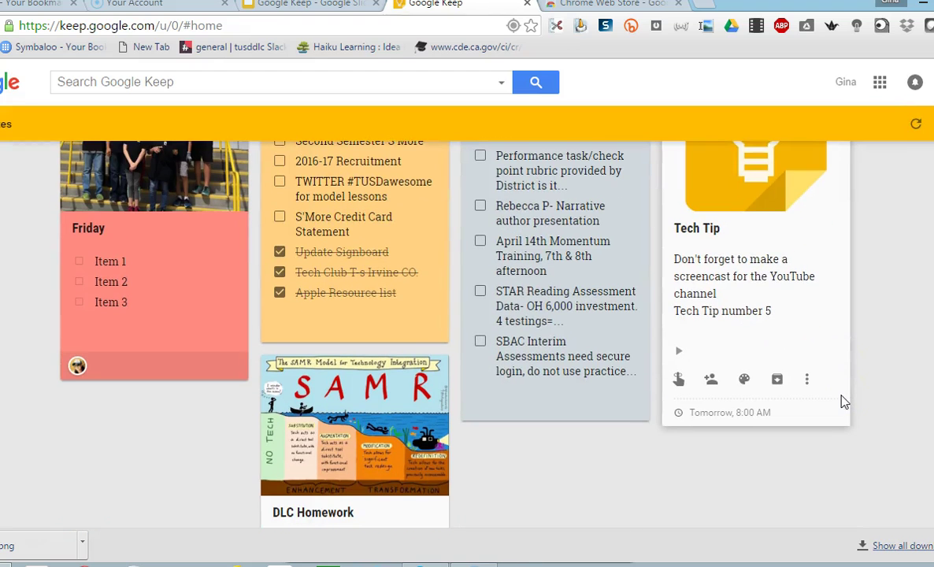
scroll(844, 402, "down", 3)
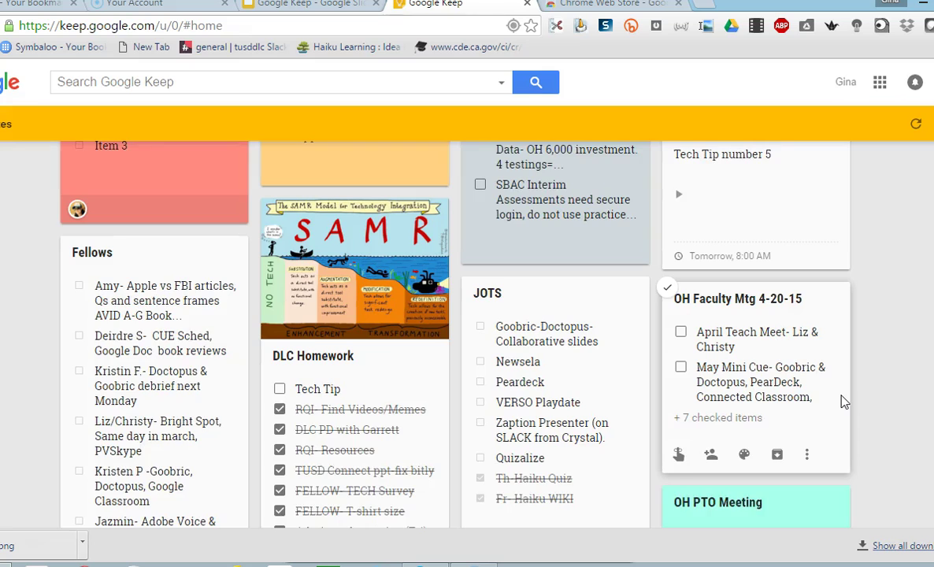
scroll(844, 400, "down", 1)
mouse_move(144, 403)
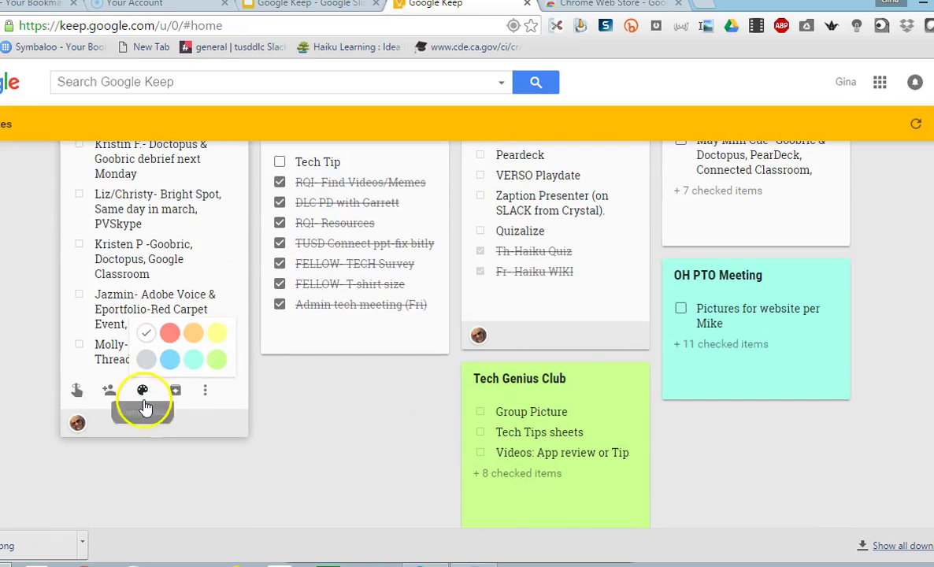
left_click(76, 389)
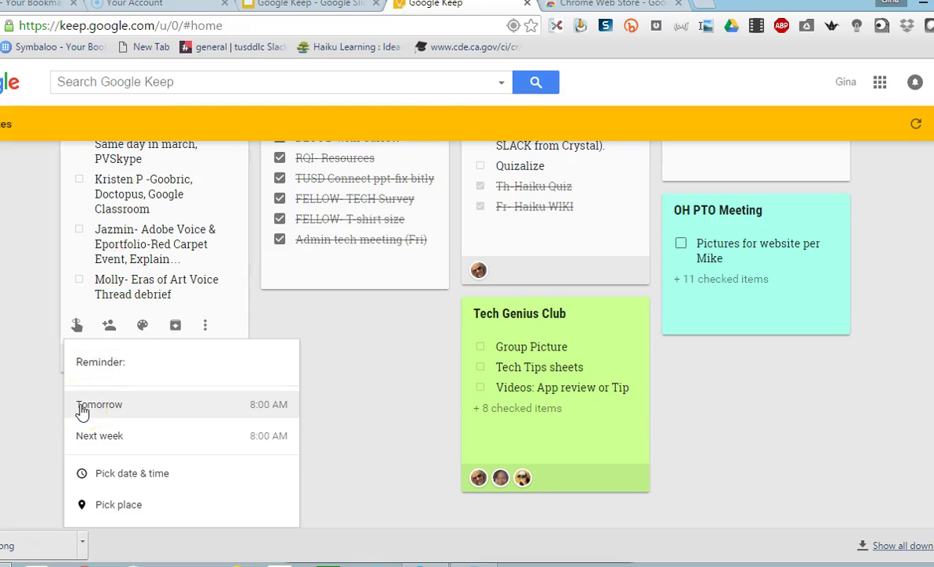
left_click(110, 411)
left_click(77, 351)
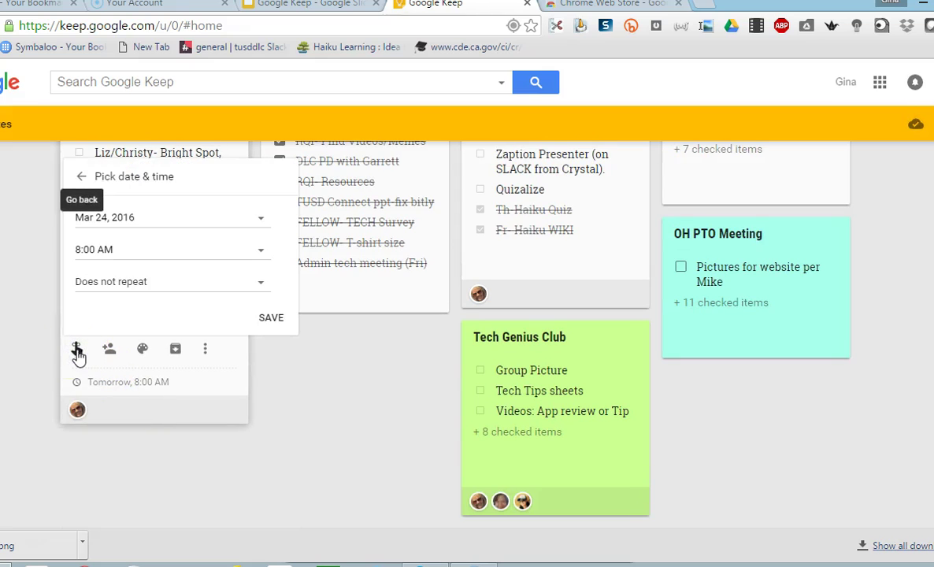
scroll(166, 330, "up", 1)
left_click(264, 397)
scroll(42, 492, "up", 5)
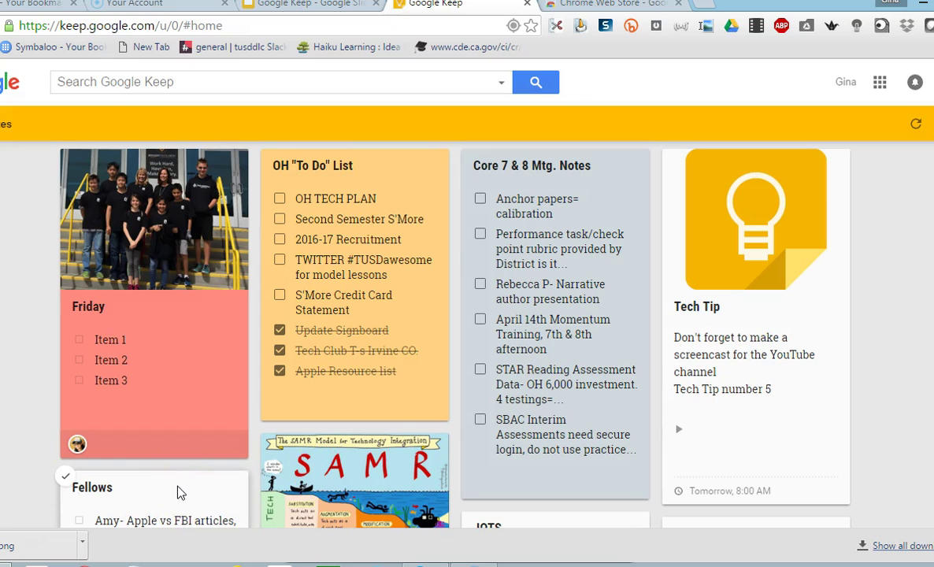
Use the More menu to copy the Core 7 & 8 Mtg. Notes note to Google Docs.
scroll(178, 488, "up", 1)
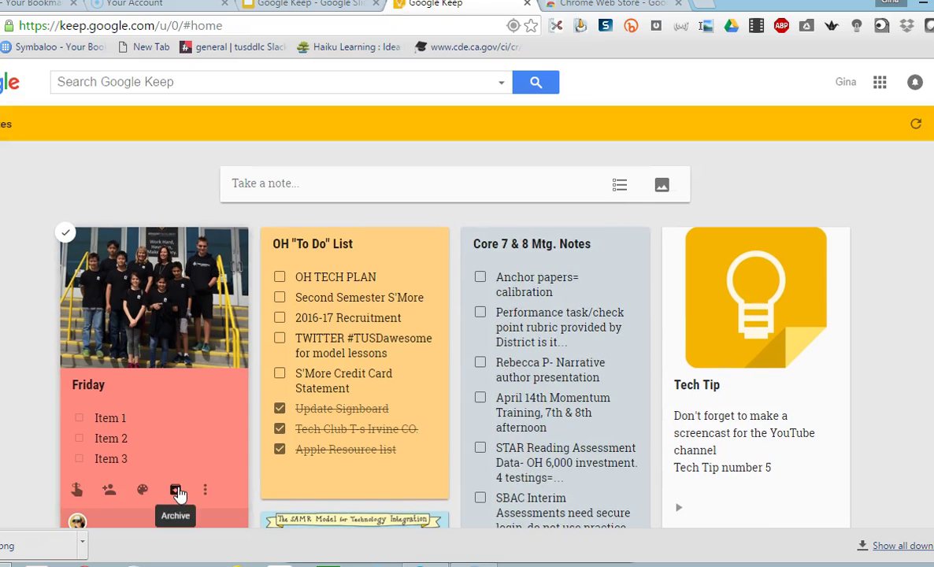
scroll(178, 489, "down", 1)
scroll(179, 492, "down", 1)
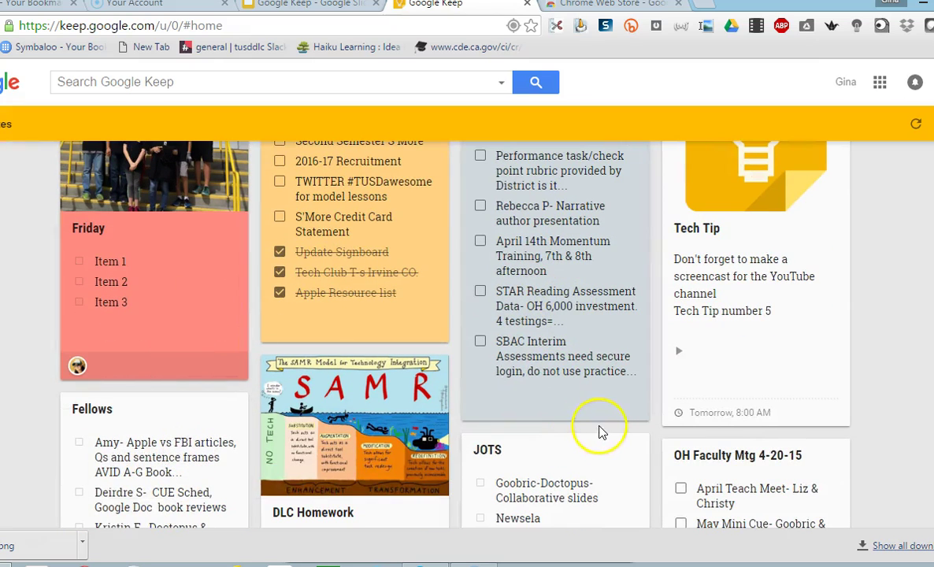
scroll(602, 378, "up", 2)
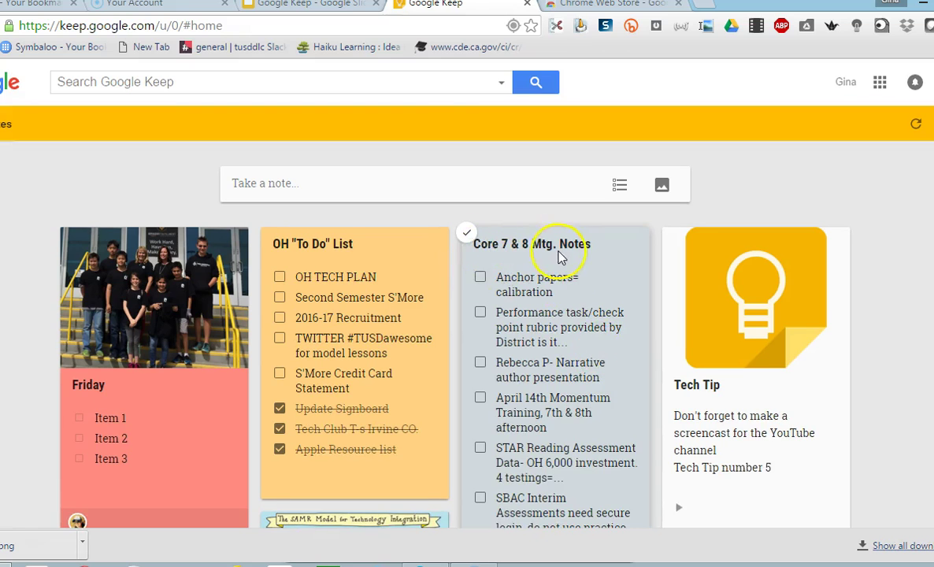
scroll(571, 315, "down", 2)
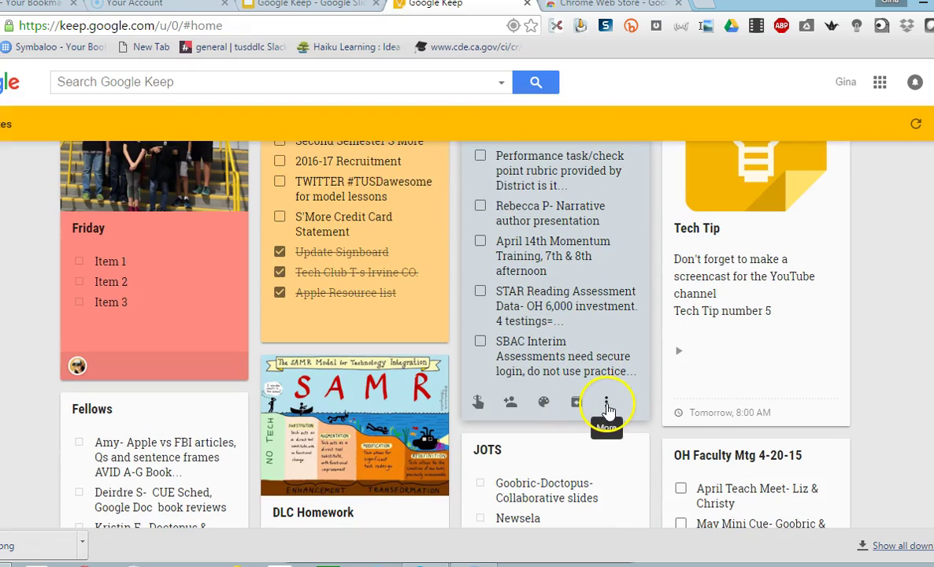
left_click(607, 406)
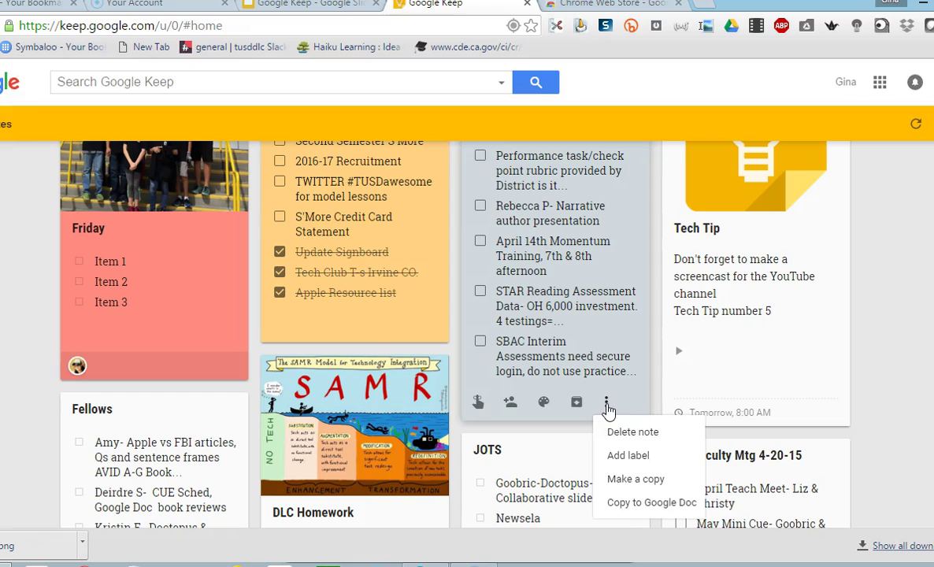
left_click(627, 510)
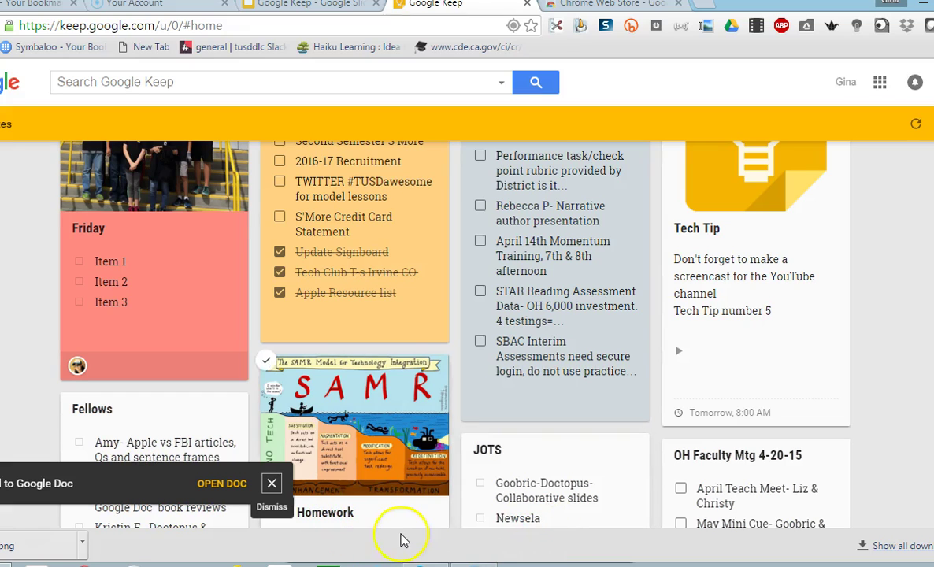
Open the new Core 7 & 8 Mtg. Notes Google Doc and review its bullets.
left_click(219, 484)
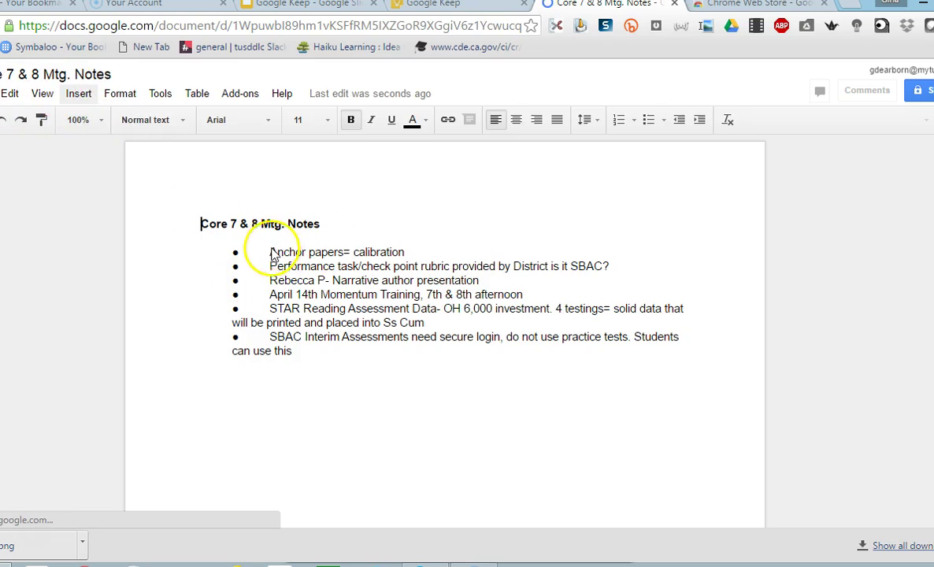
left_click(314, 371)
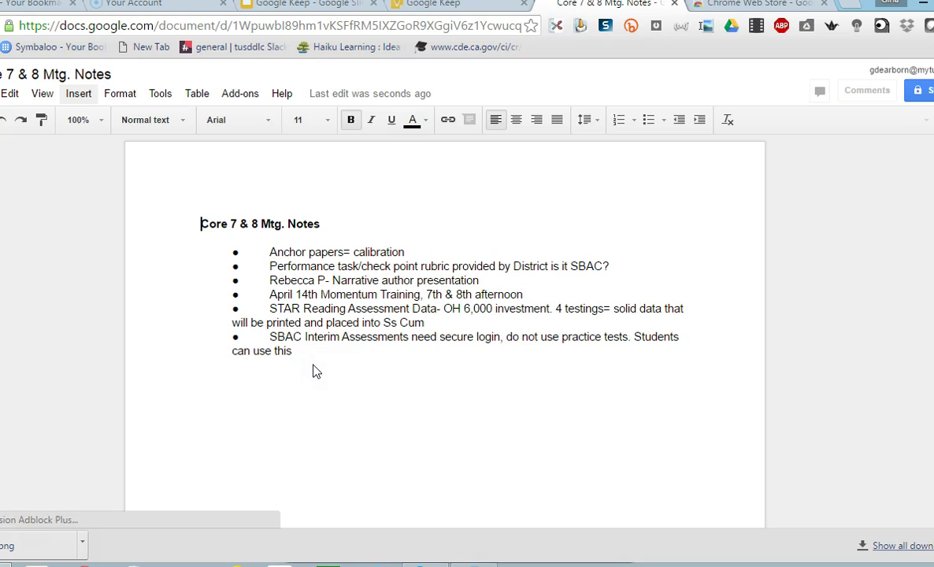
left_click(367, 423)
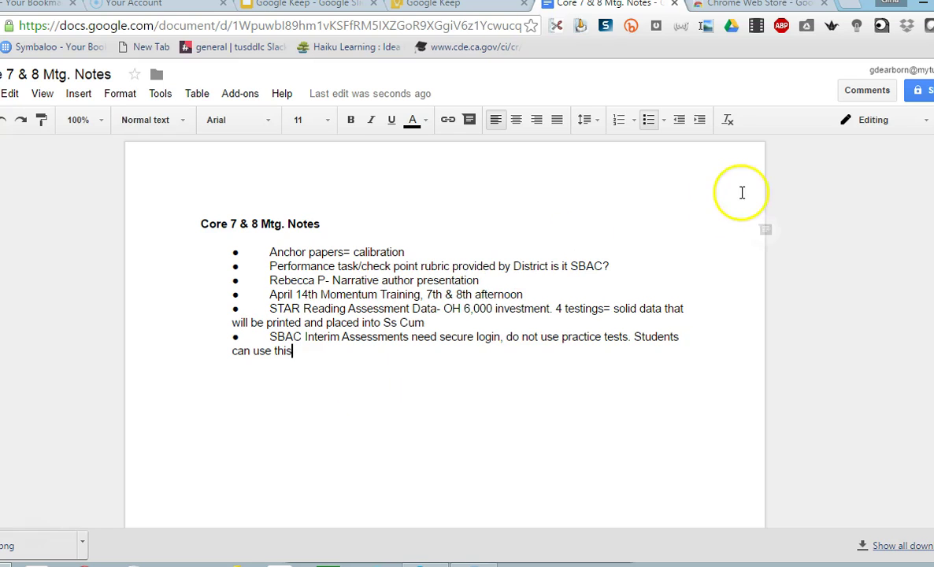
Return to the Google Keep notes board.
left_click(463, 12)
scroll(546, 428, "up", 3)
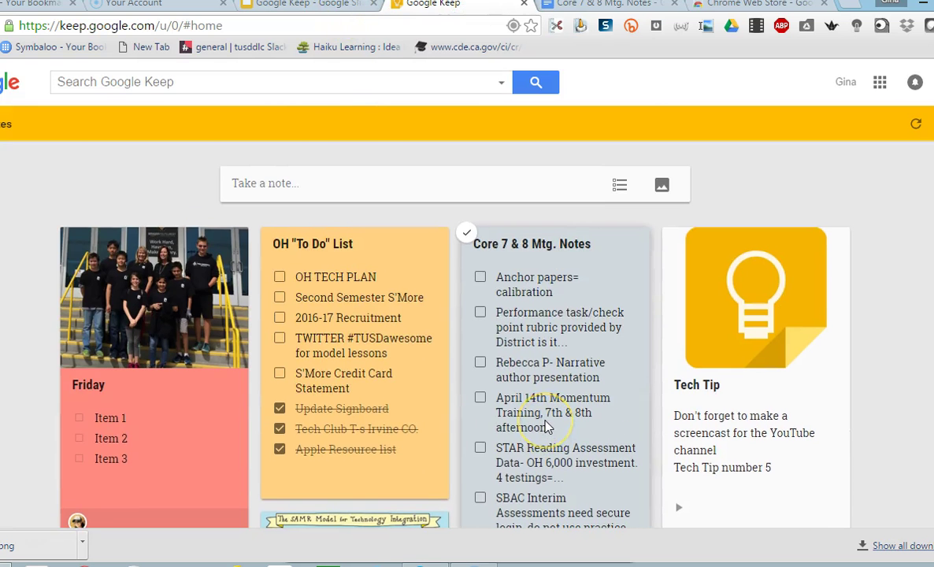
scroll(545, 426, "down", 2)
scroll(527, 428, "up", 2)
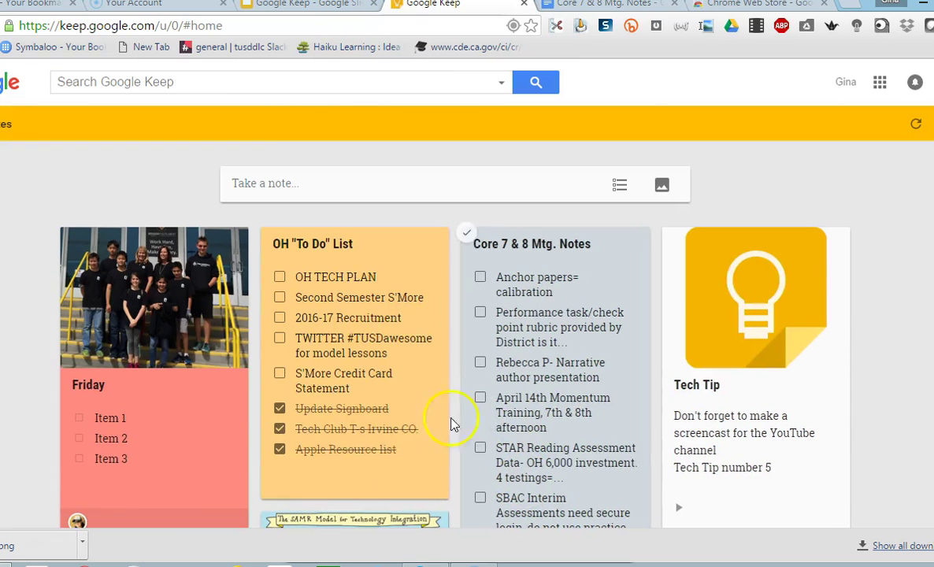